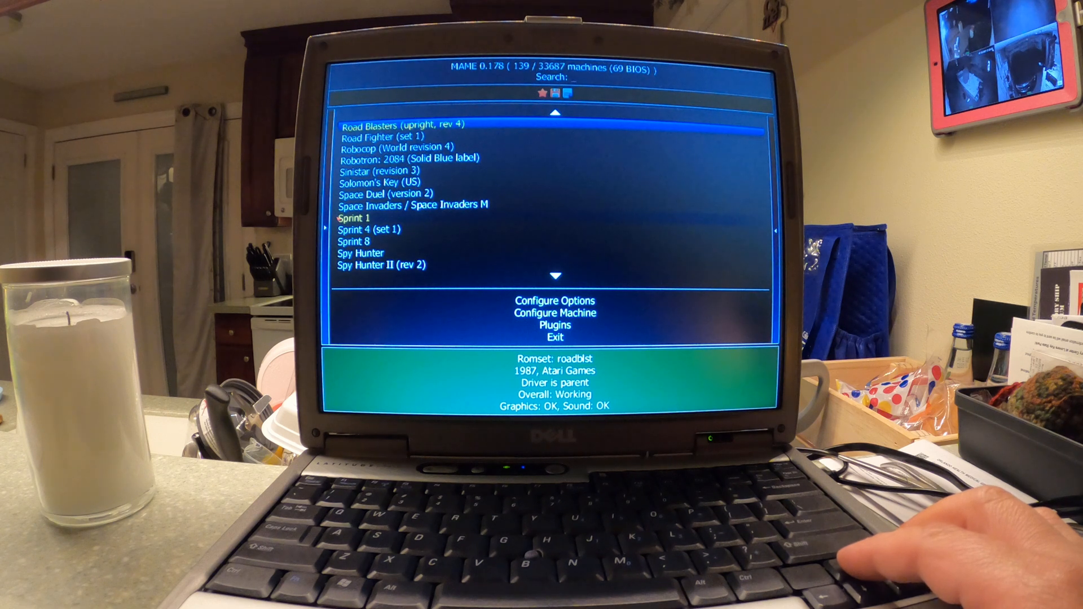
Scroll the MAME game list up and down toward the M titles.
key(Up)
key(Up)
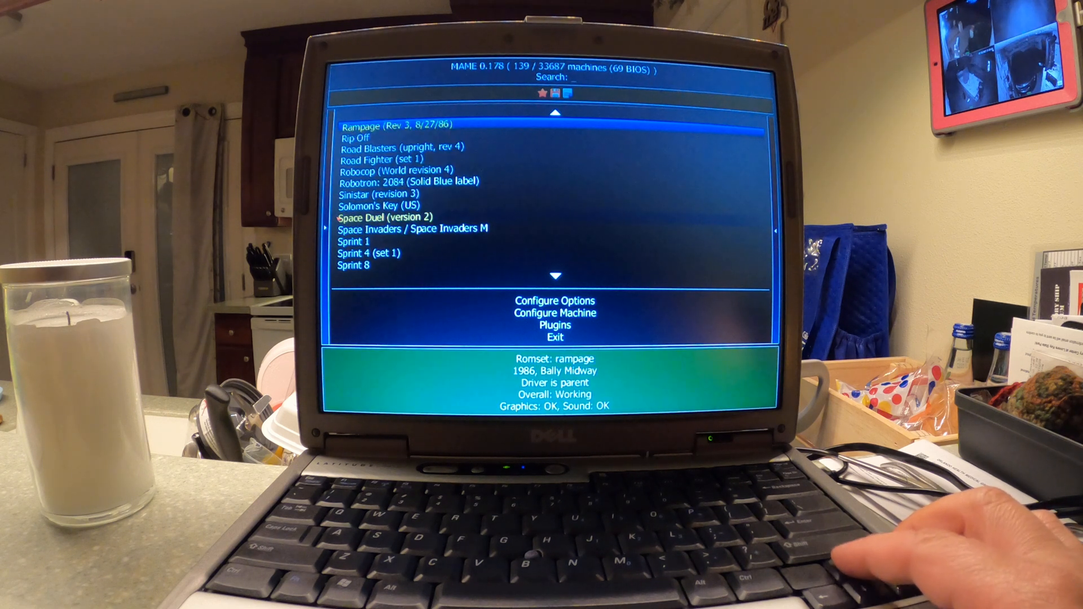
key(Up)
key(Up)
key(Up)
key(Up)
key(Up)
key(Up)
key(Up)
key(Up)
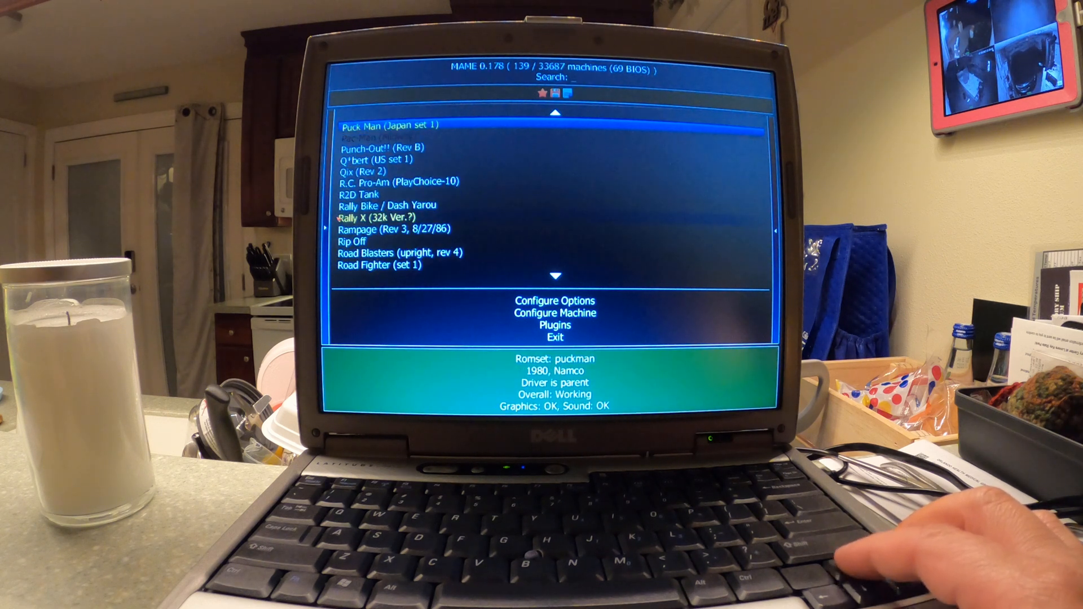
key(Up)
key(Up)
key(Up)
key(Up)
key(Up)
key(Down)
key(Down)
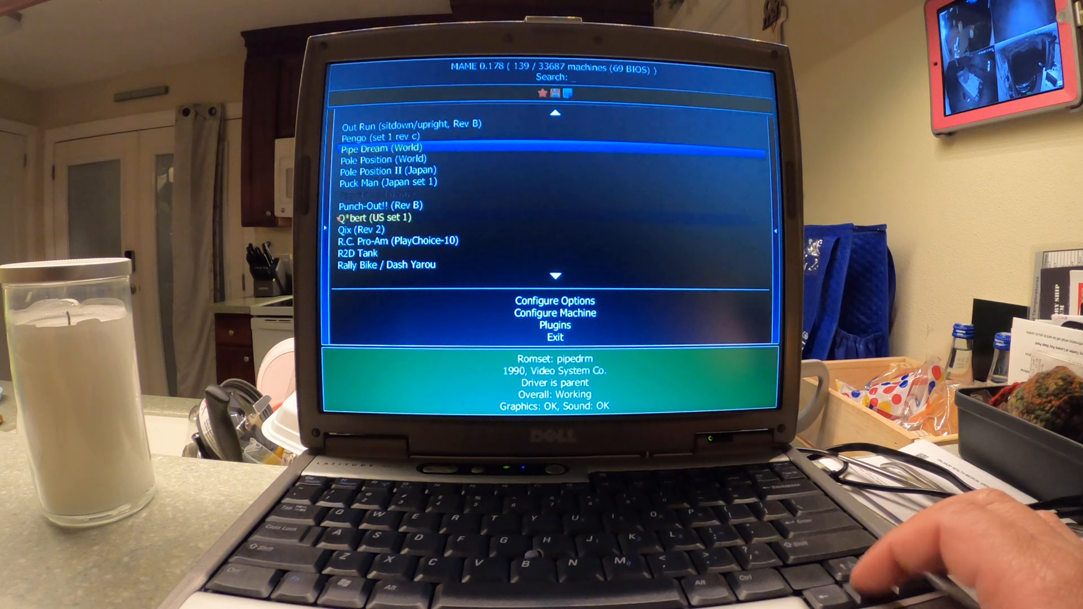
key(Down)
key(Down)
key(Down)
key(Down)
key(Down)
key(Down)
key(Down)
key(Down)
key(Down)
key(Down)
key(Down)
key(Down)
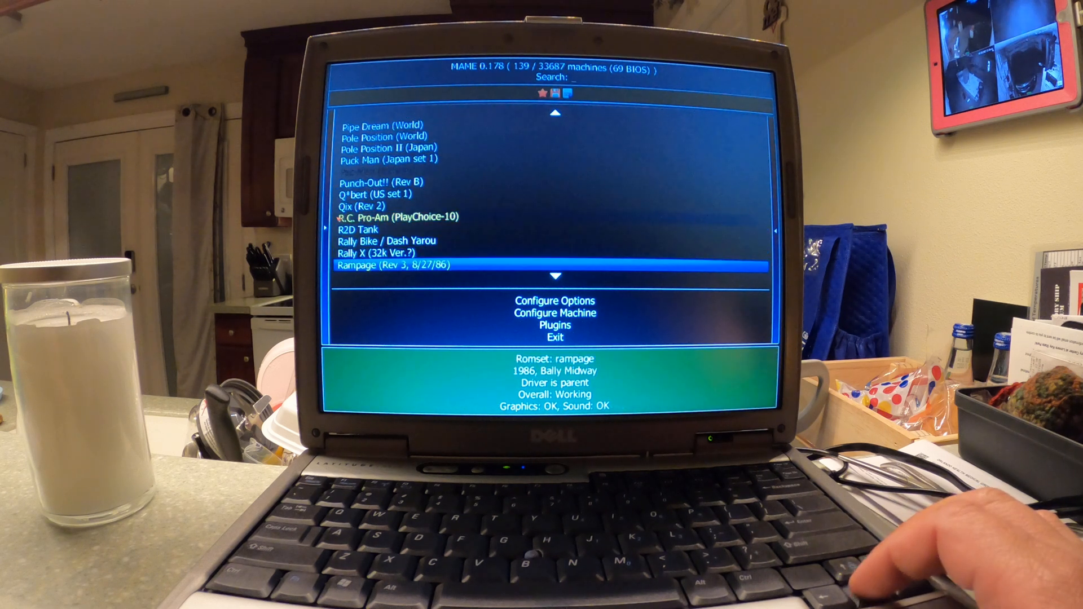
key(Down)
key(Down)
key(Down)
key(Down)
key(Down)
key(Down)
key(Down)
key(Down)
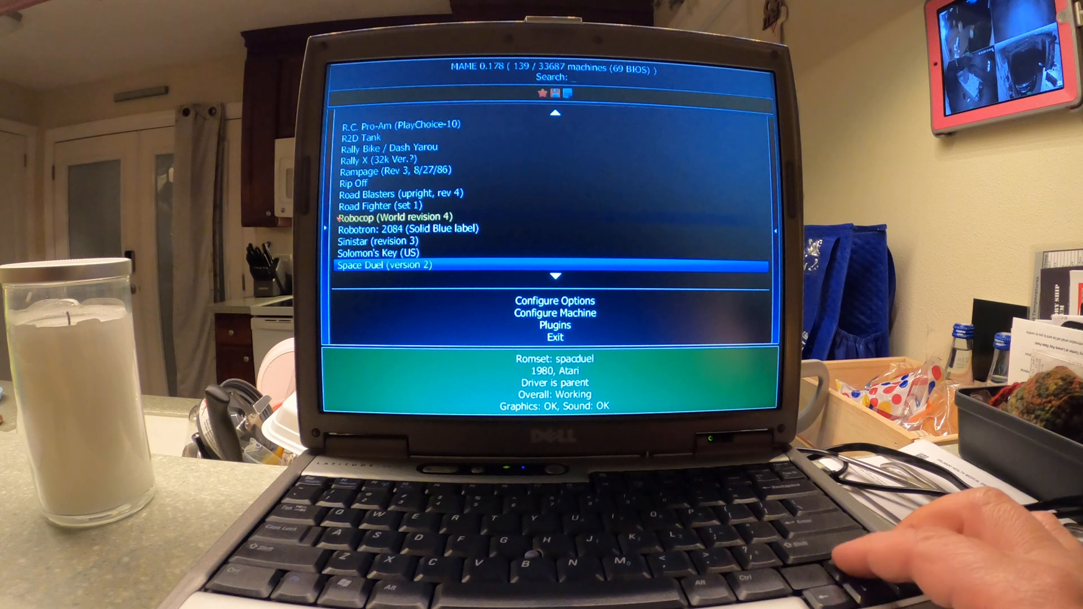
key(Up)
key(Up)
key(Up)
key(Up)
key(Up)
key(Up)
key(Up)
key(Up)
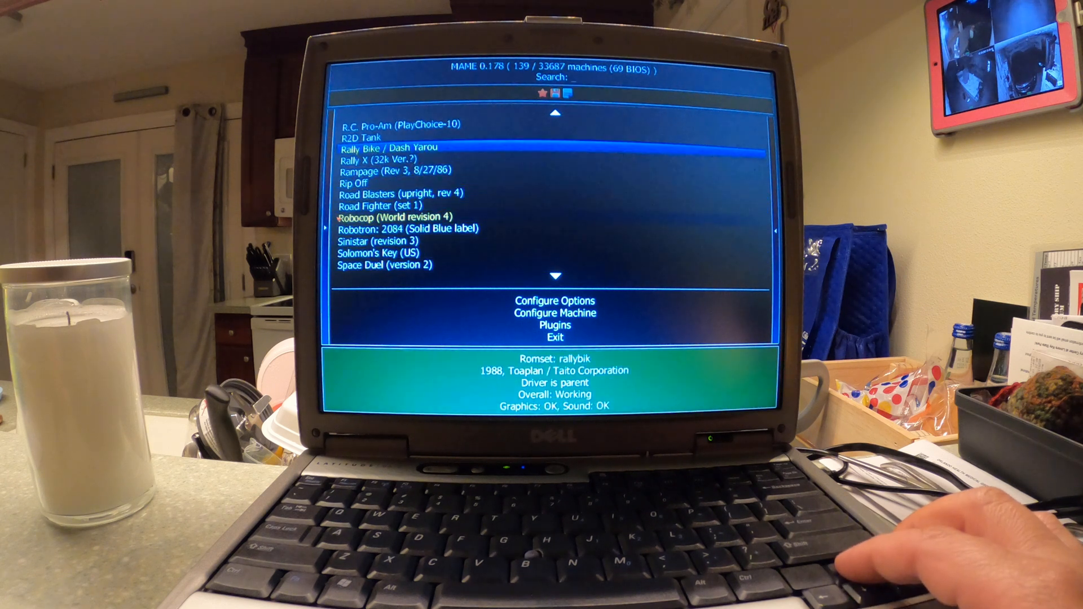
key(Up)
key(Up)
key(Up)
key(Up)
key(Up)
key(Up)
key(Up)
key(Up)
key(Up)
key(Up)
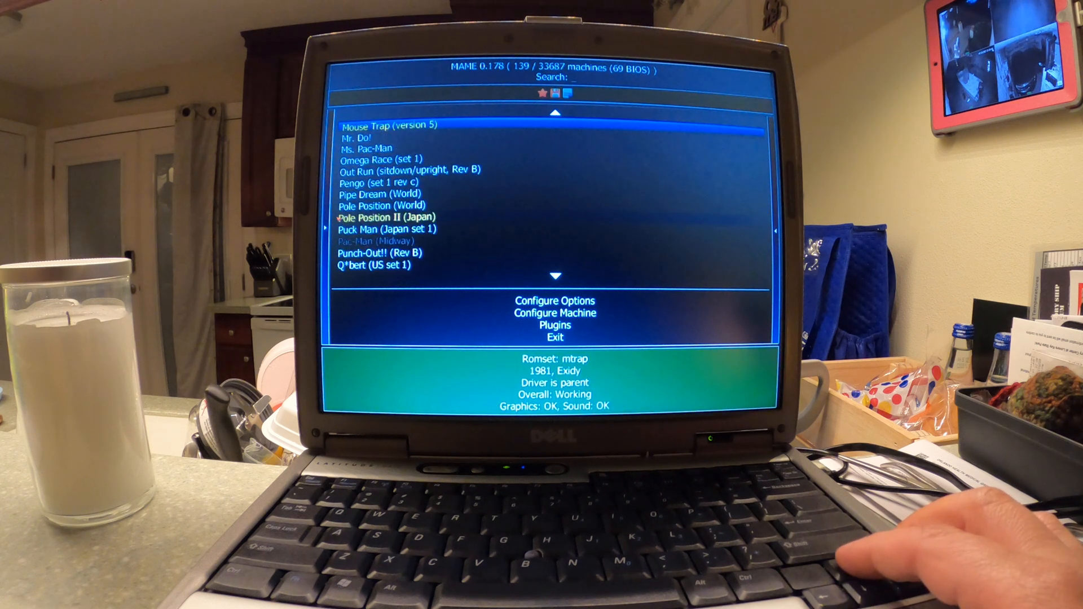
key(Up)
key(Up)
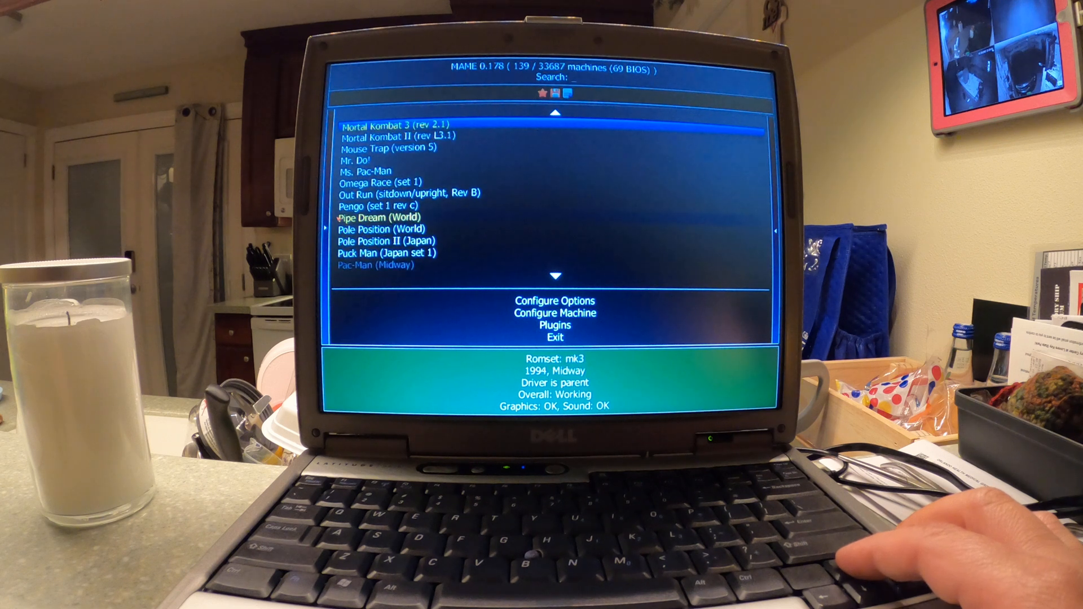
key(Up)
key(Up)
key(Up)
key(Up)
Land on Ms. Pac-Man in the game list, briefly peeking at Mr. Do! and returning.
key(Down)
key(Down)
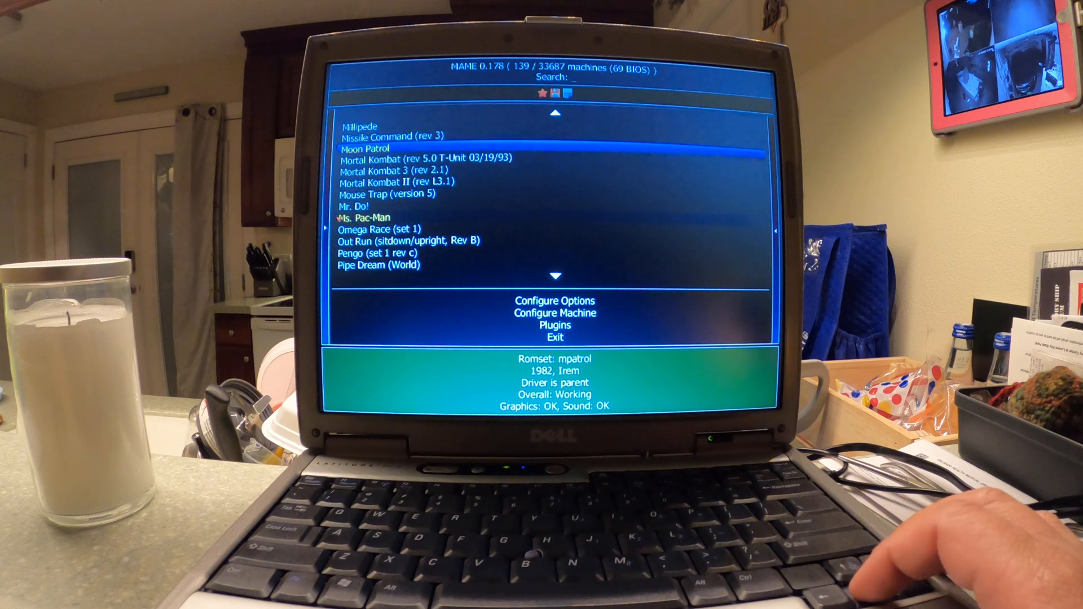
key(Down)
key(Down)
key(Down)
key(Down)
key(Down)
key(Down)
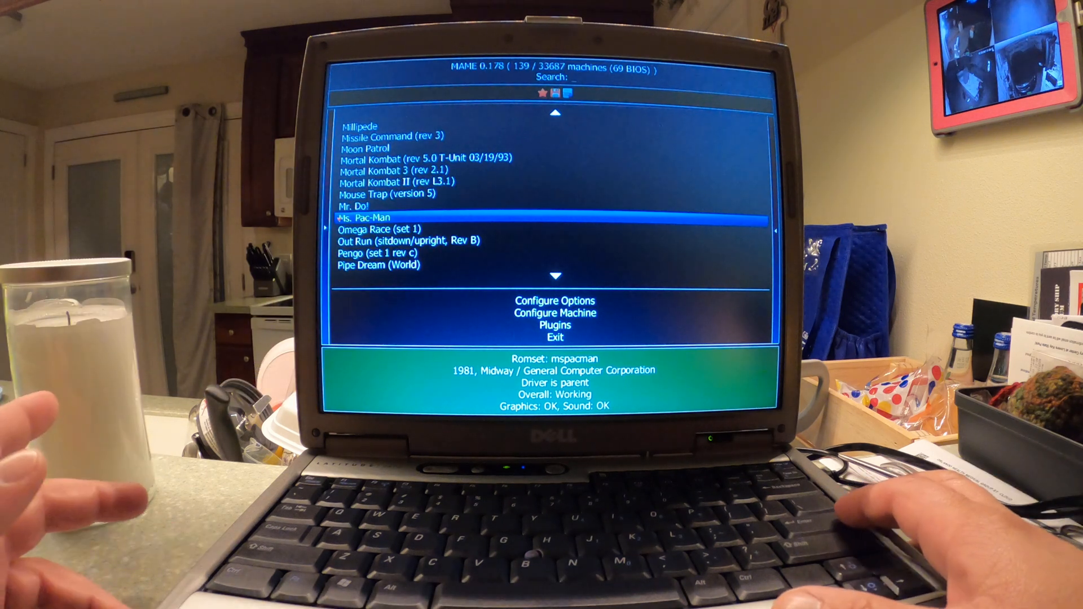
key(Up)
key(Down)
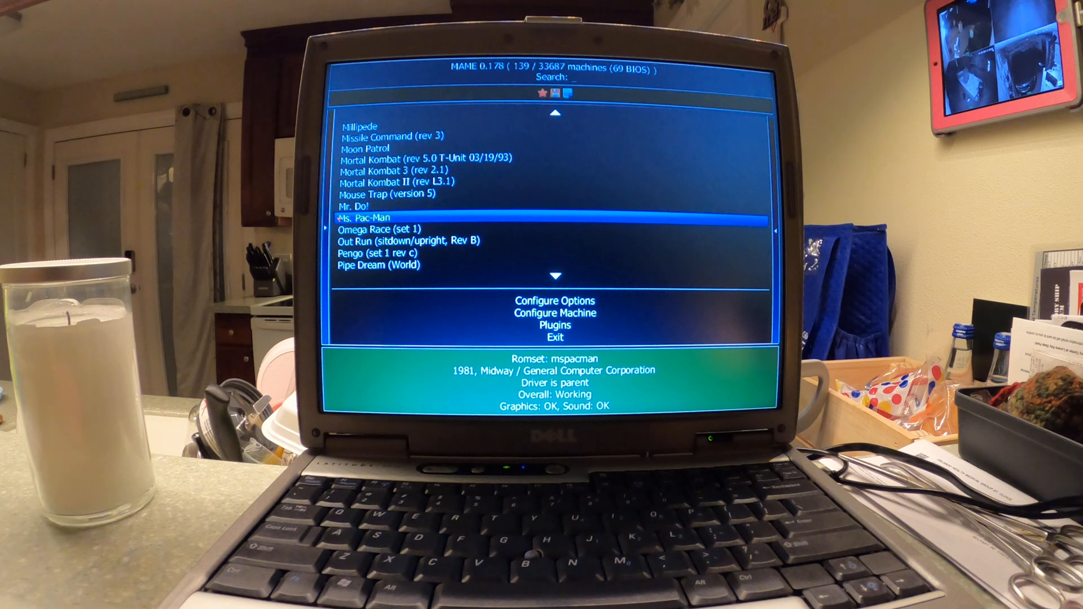
Launch Ms. Pac-Man, insert coins for credits and start a one-player game.
key(Return)
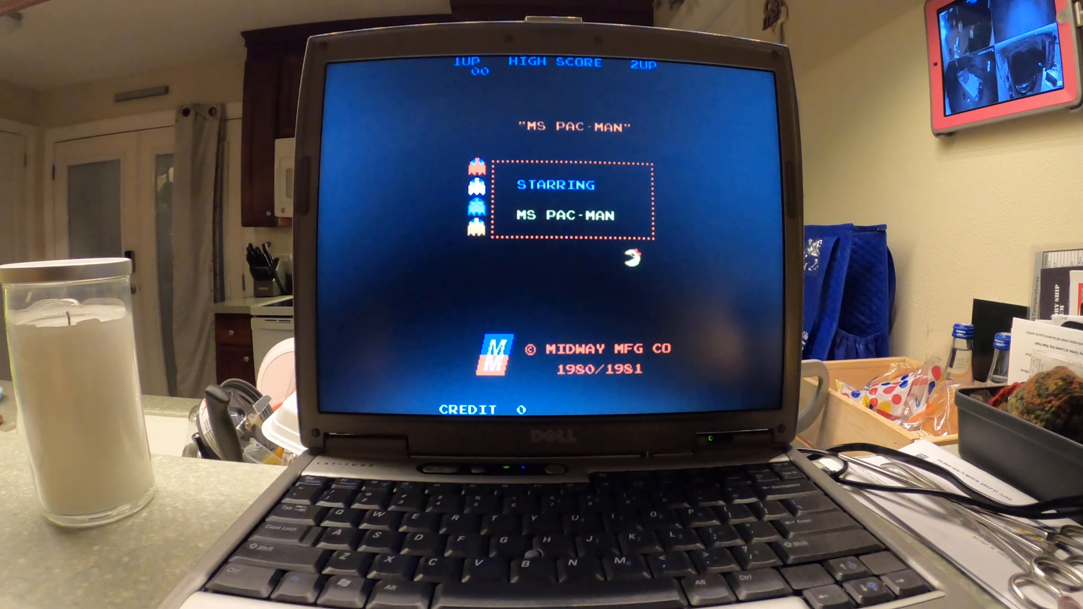
key(5)
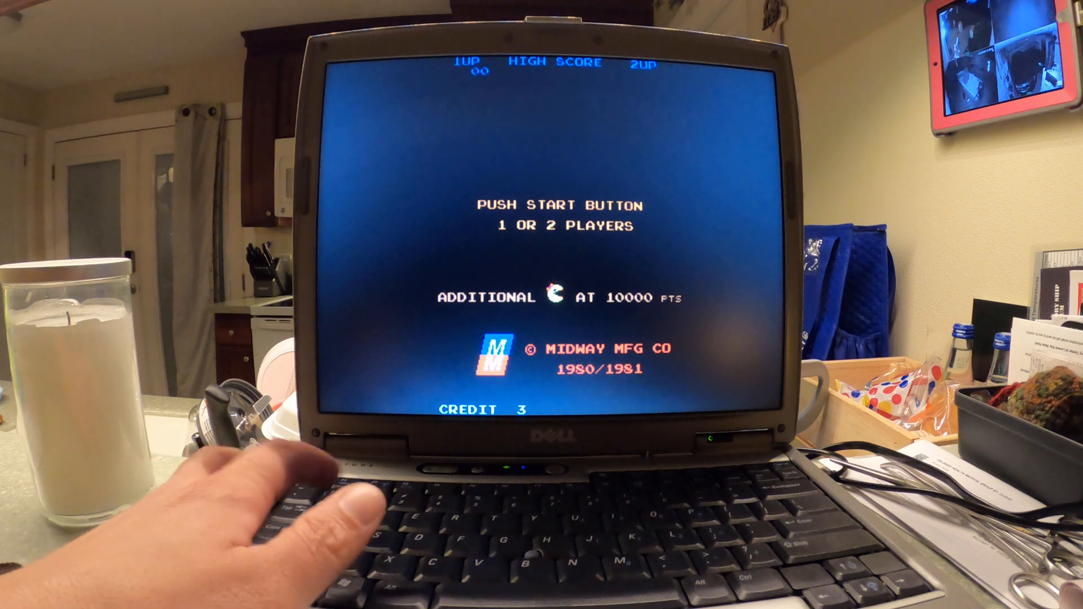
key(1)
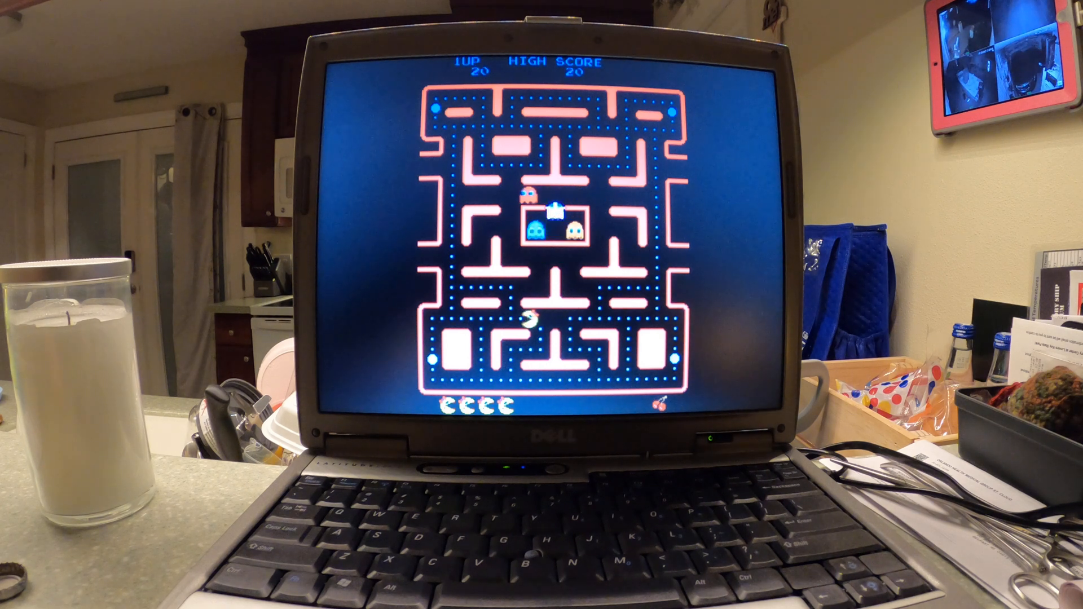
Steer Ms. Pac-Man around the maze briefly, then pause with MAME's in-game main menu.
key(Down)
key(Right)
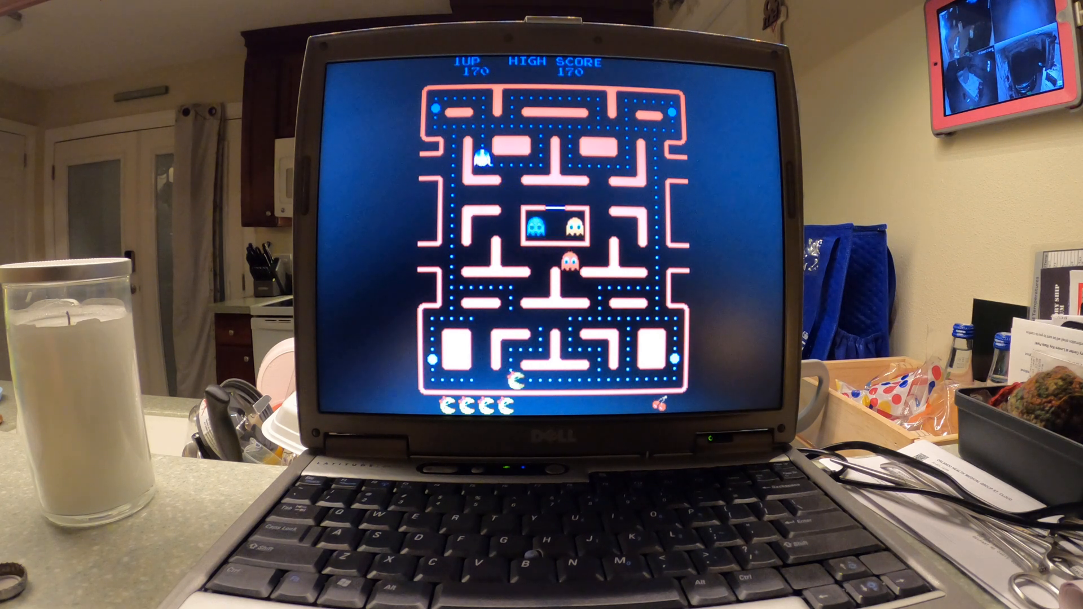
key(Left)
key(Up)
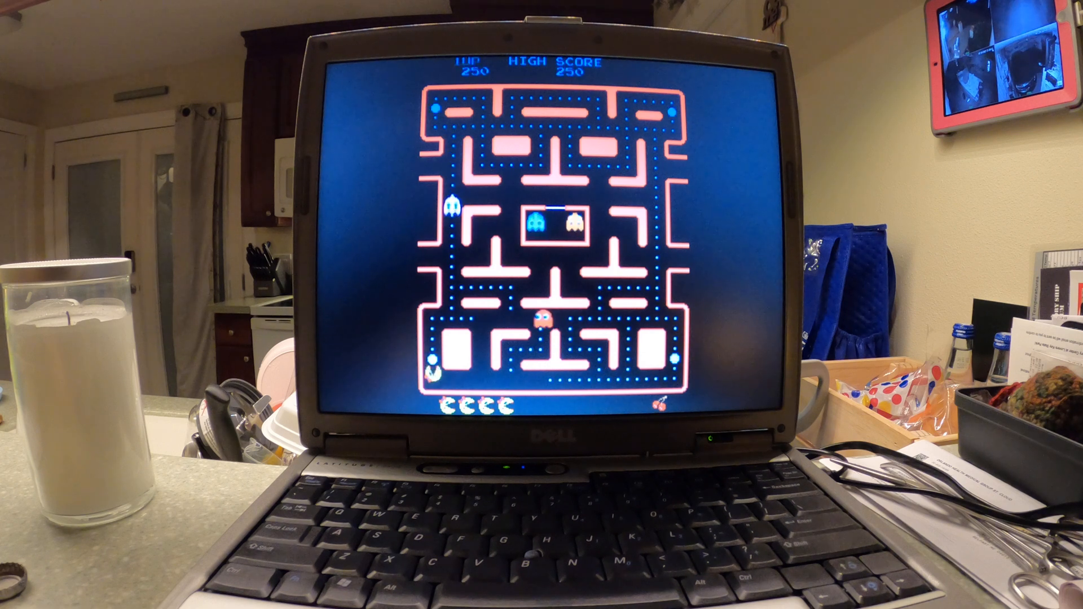
key(Right)
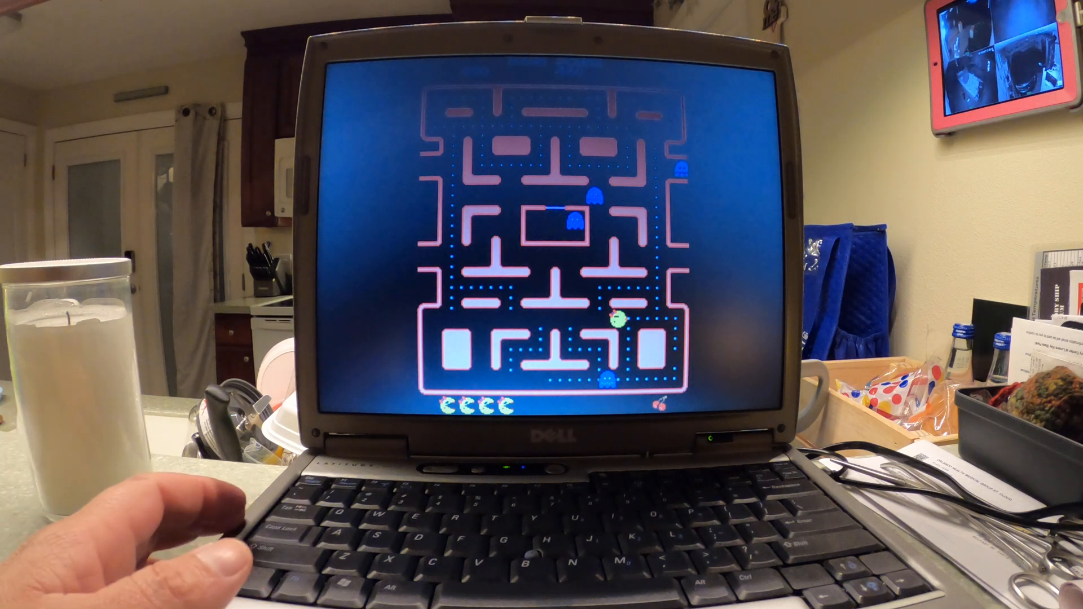
key(Tab)
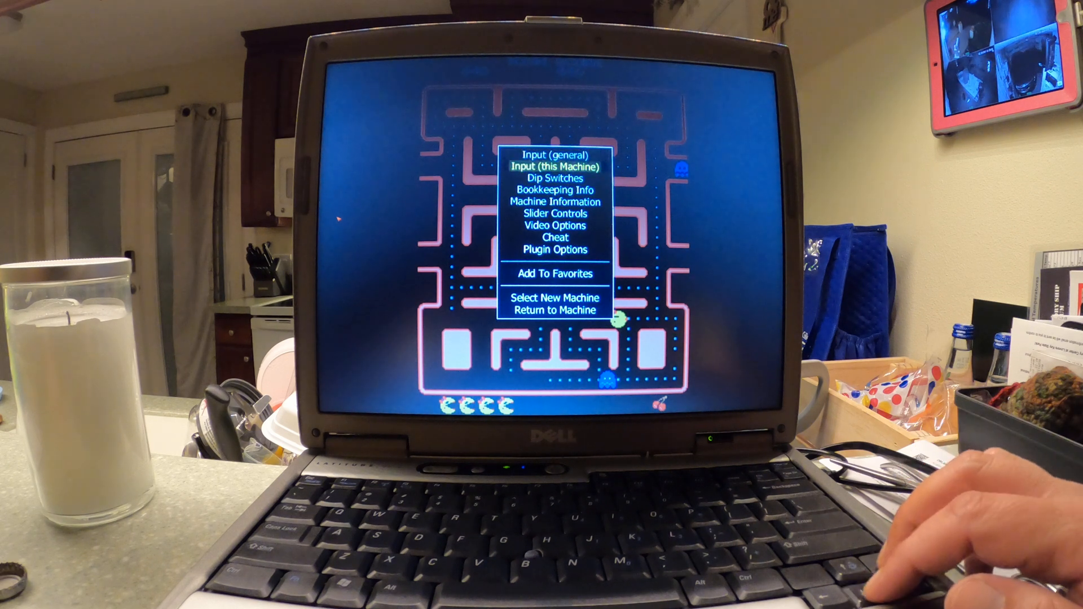
Enter the Cheat menu and switch the Enable Speed Hack cheat to On.
key(Down)
key(Down)
key(Down)
key(Down)
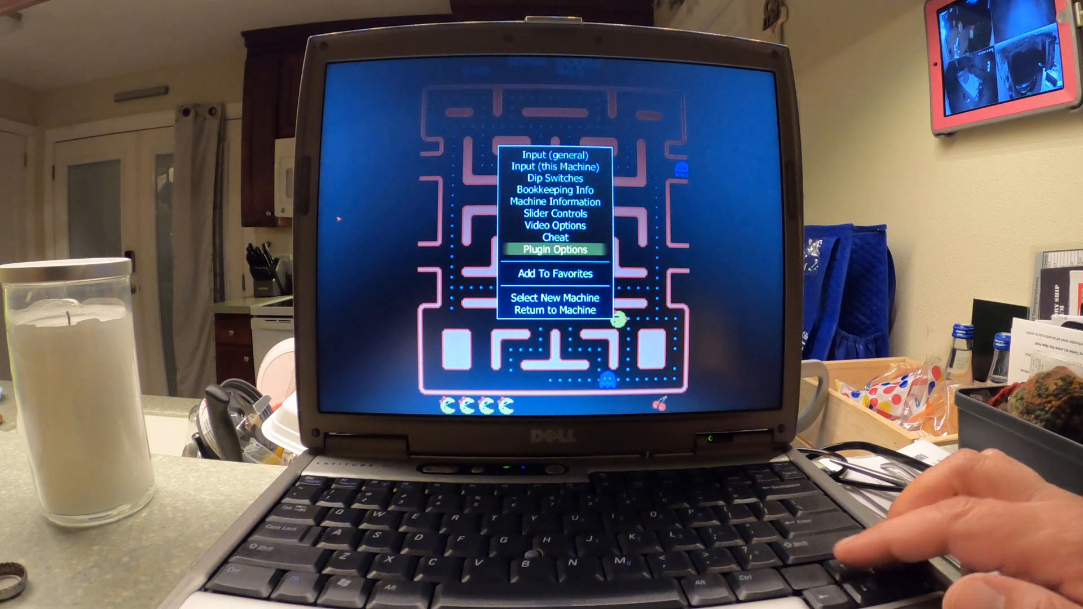
key(Up)
key(Return)
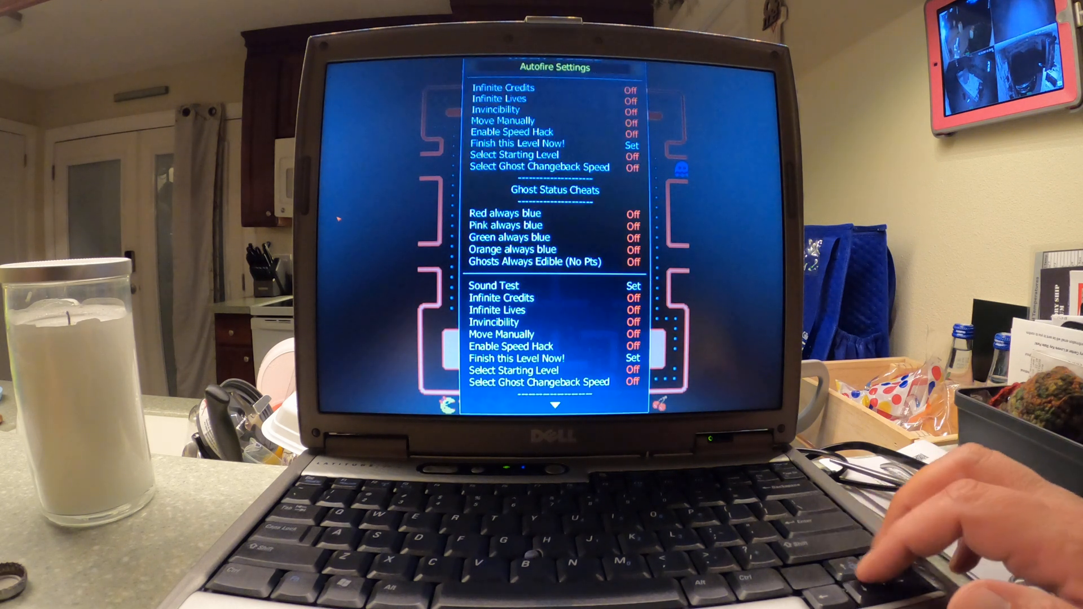
key(Down)
key(Up)
key(Up)
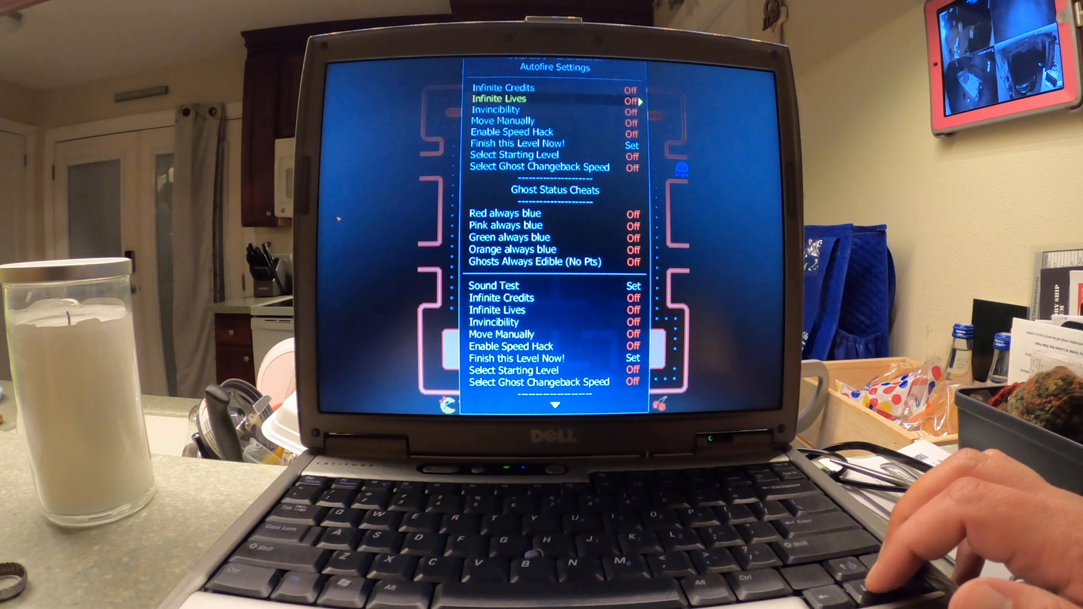
key(Down)
key(Down)
key(Down)
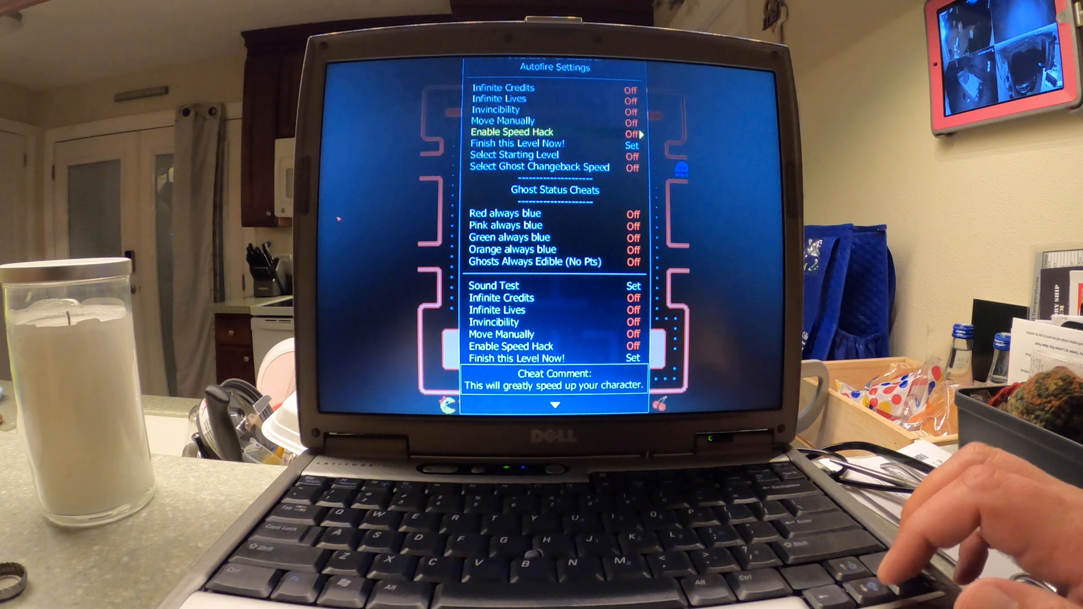
key(Right)
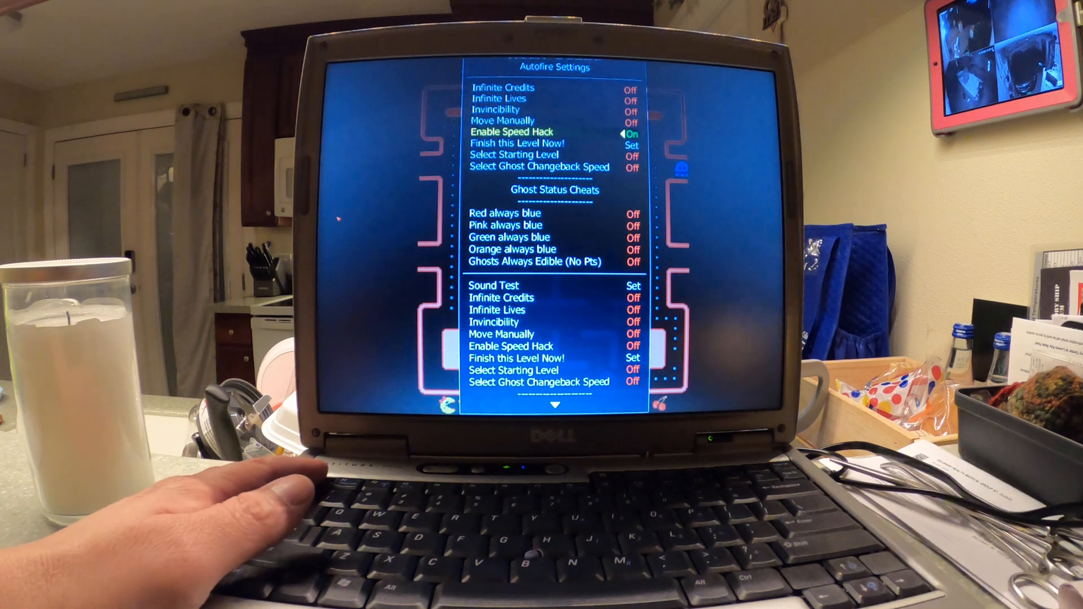
Back out of the cheat settings and resume the Ms. Pac-Man game.
key(Escape)
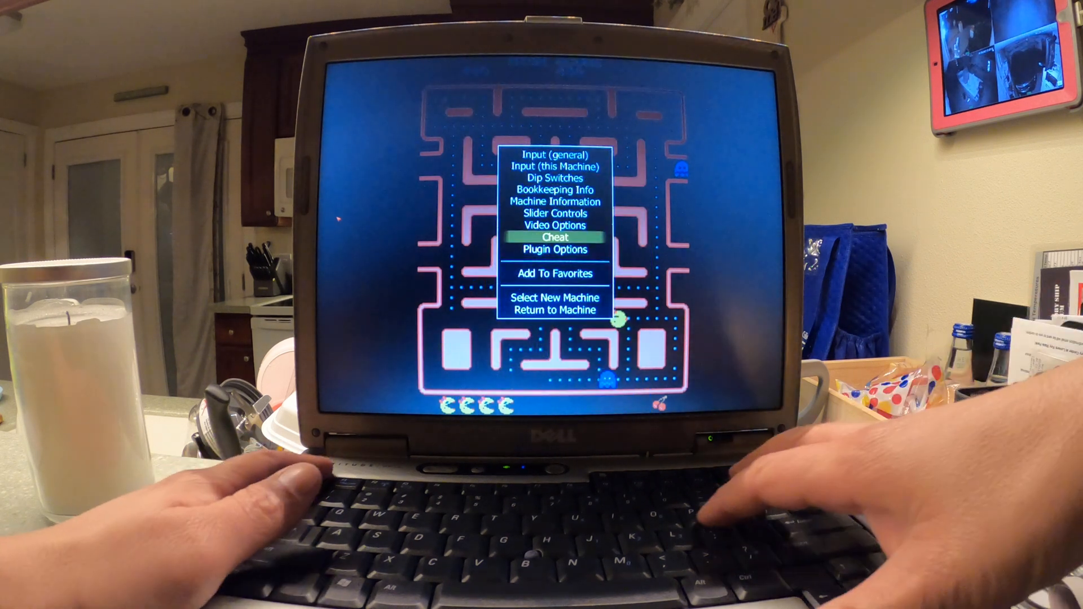
key(Escape)
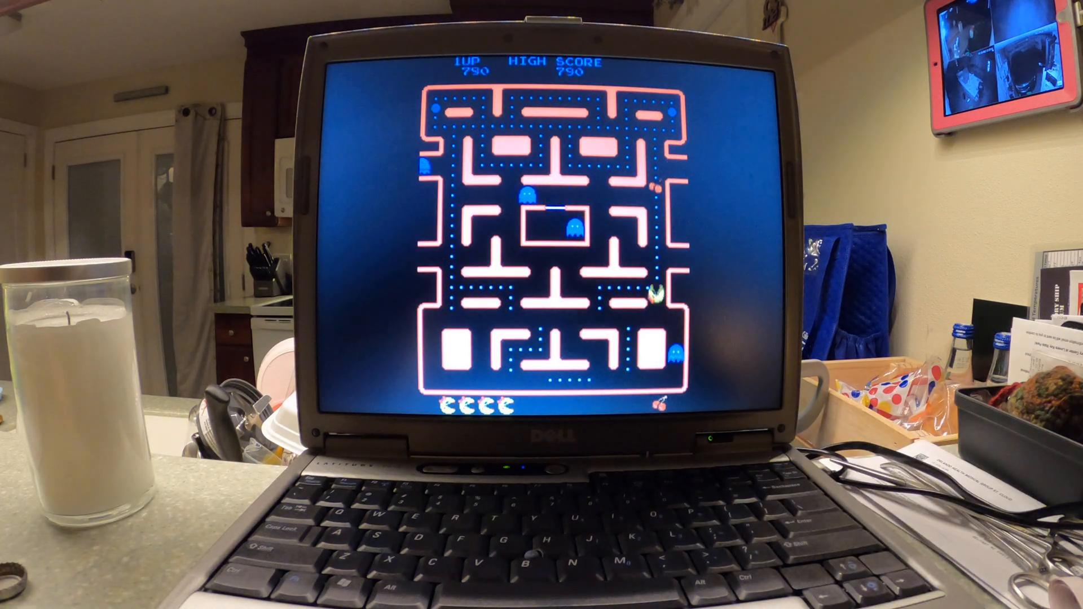
Play sped-up Ms. Pac-Man through the corridors, then quit the game back to MAME.
key(Left)
key(Down)
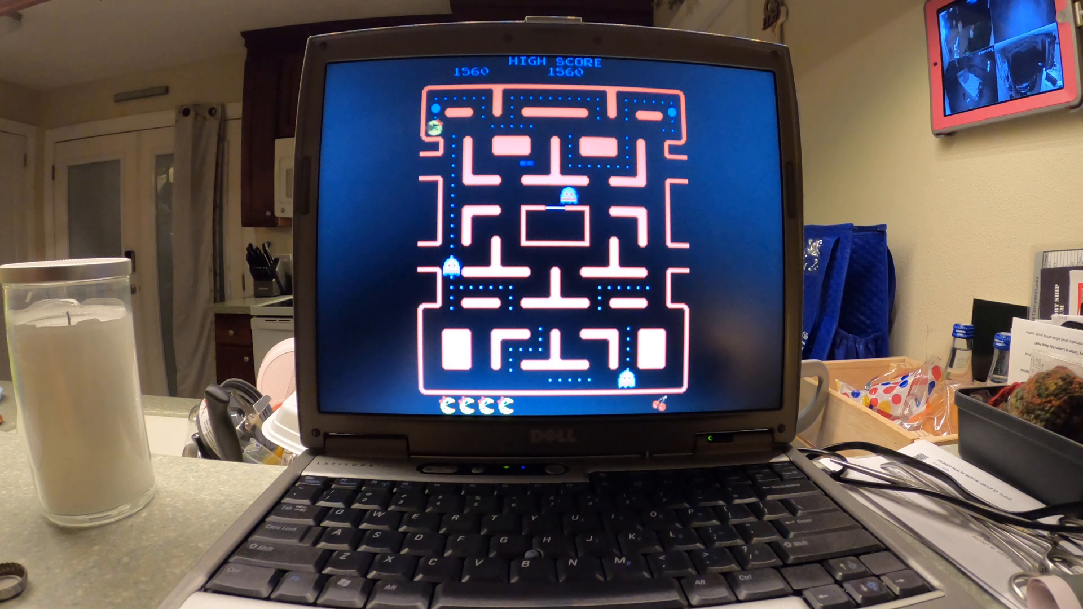
key(Down)
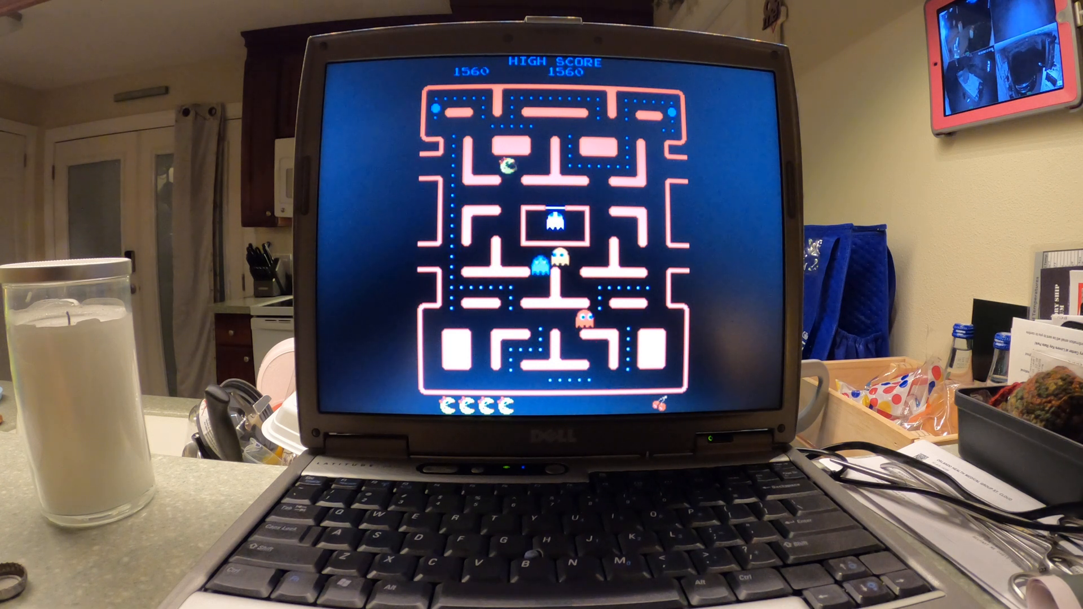
key(Down)
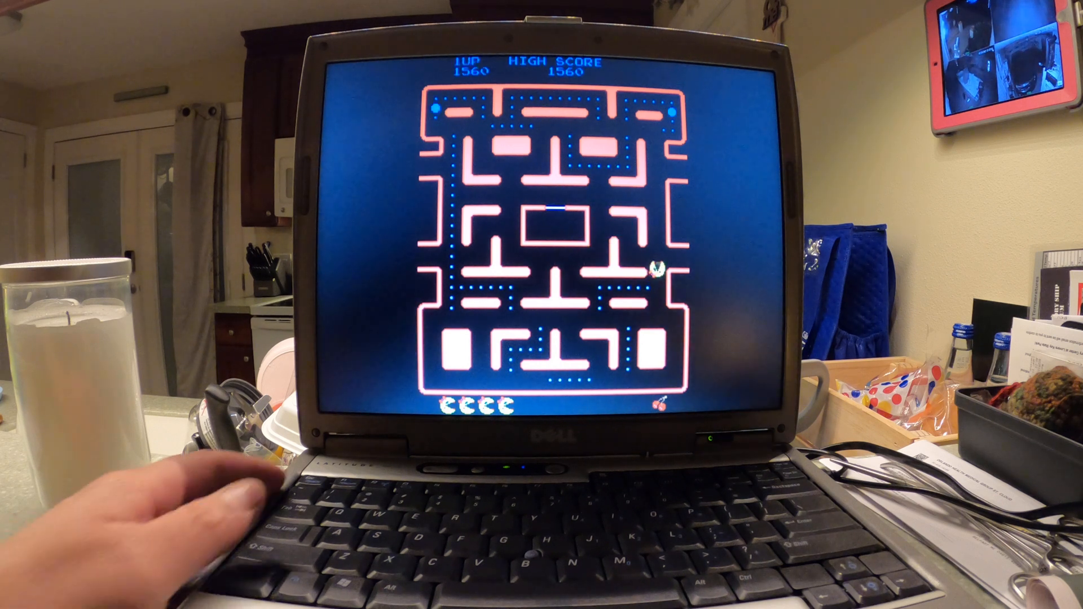
key(Escape)
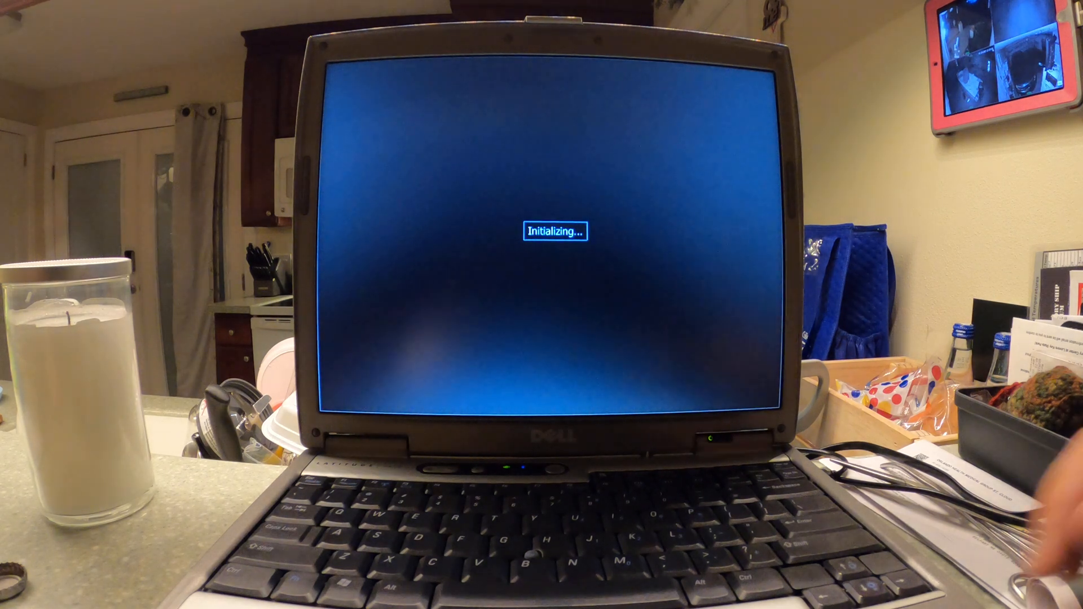
Run Moon Patrol, insert coins, start a one-player Beginner Course game, then quit it.
key(Down)
key(Down)
key(Up)
key(Up)
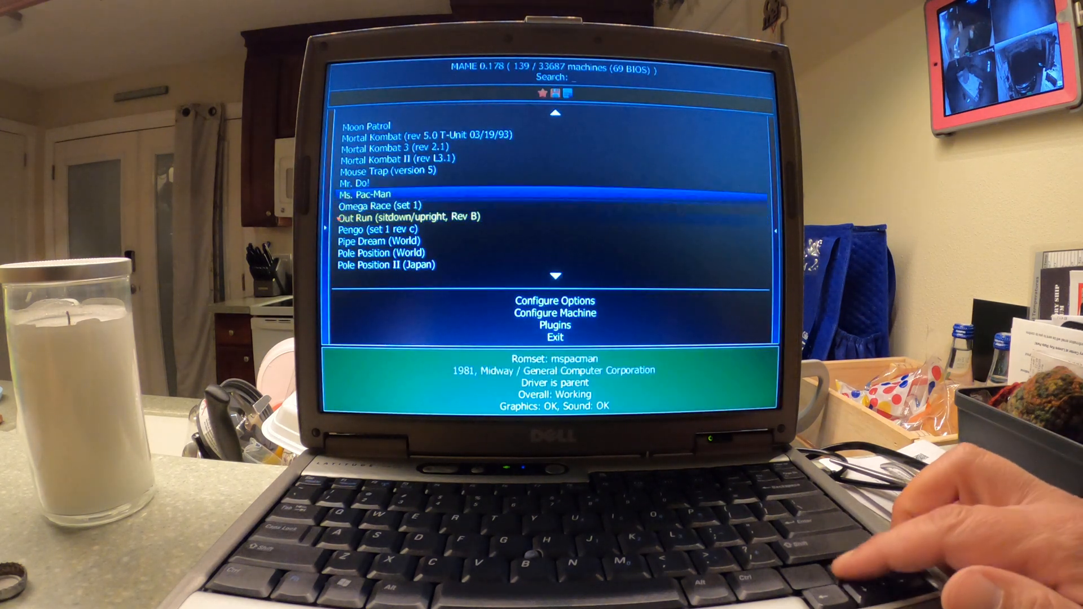
key(Up)
key(Up)
key(Up)
key(Up)
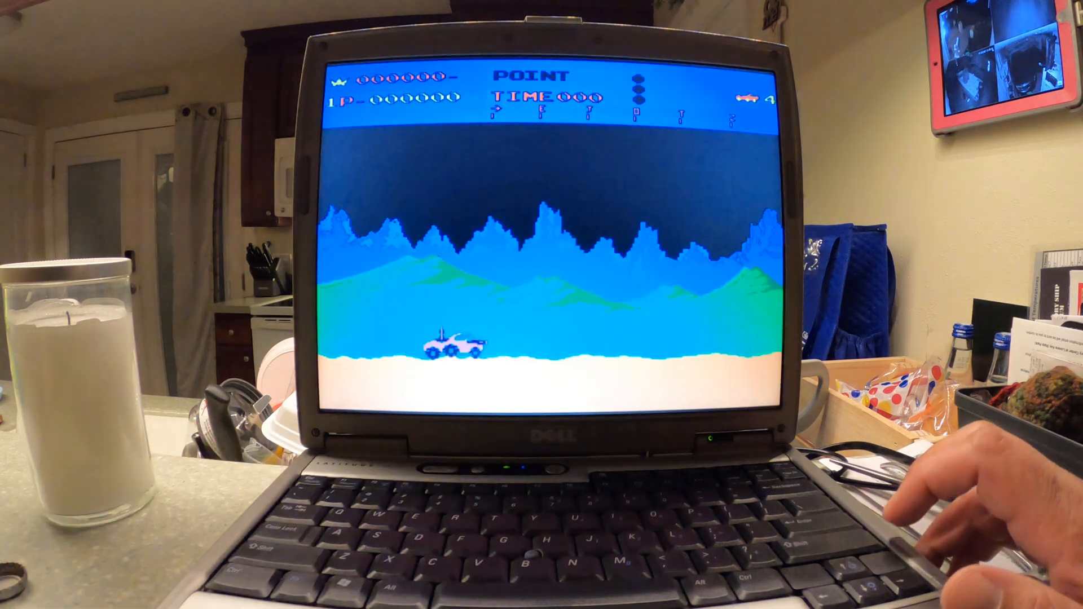
key(5)
key(5)
key(5)
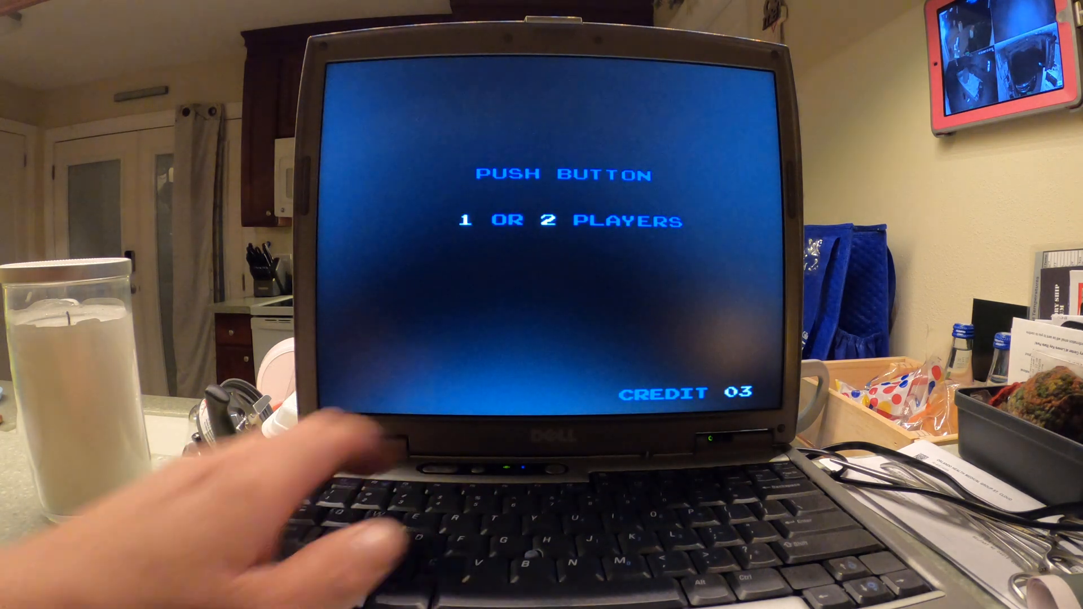
key(1)
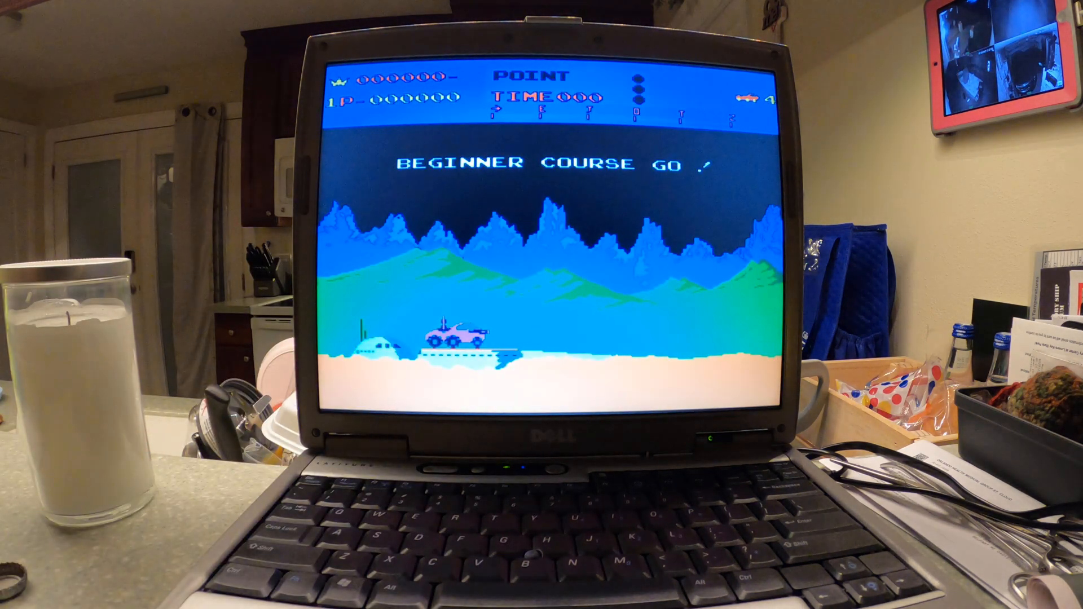
key(Escape)
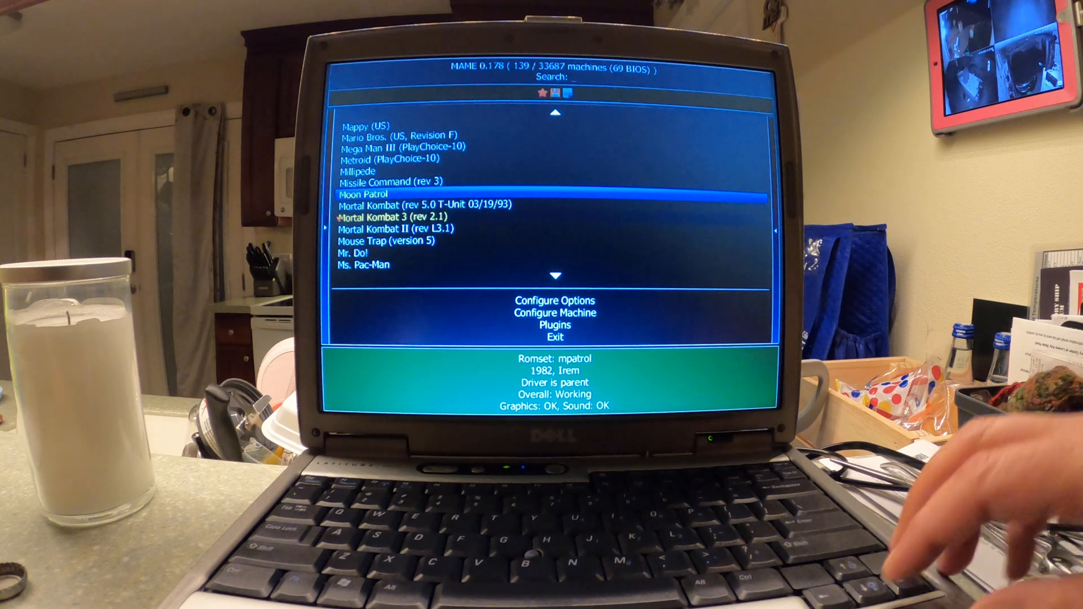
Scroll down the game list past Qix and Rally X to Road Blasters.
key(Down)
key(Down)
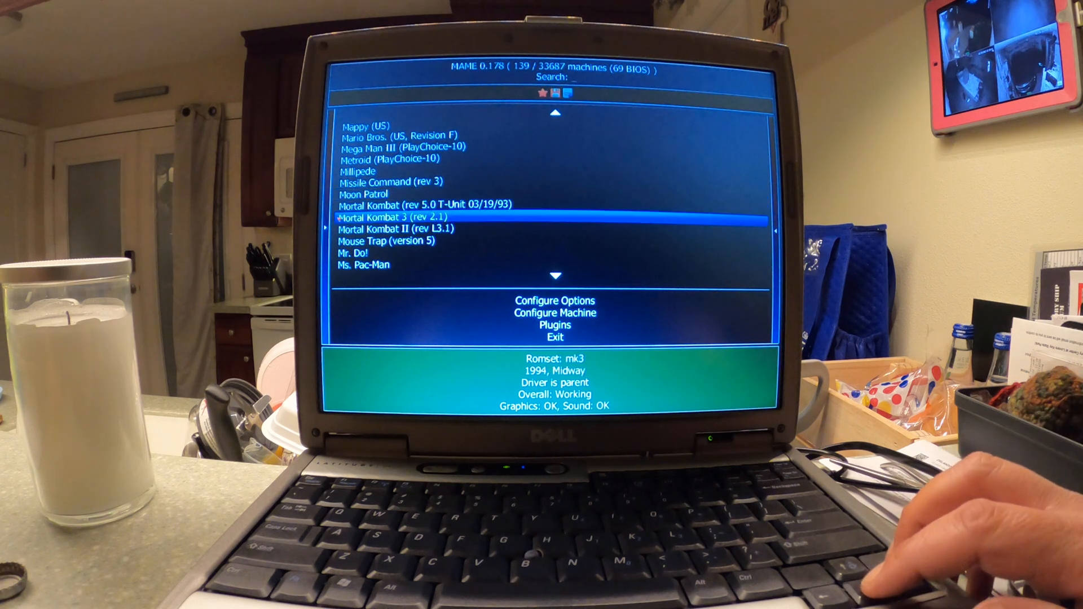
key(Down)
key(Down)
key(Down)
key(Down)
key(Down)
key(Down)
key(Down)
key(Down)
key(Down)
key(Down)
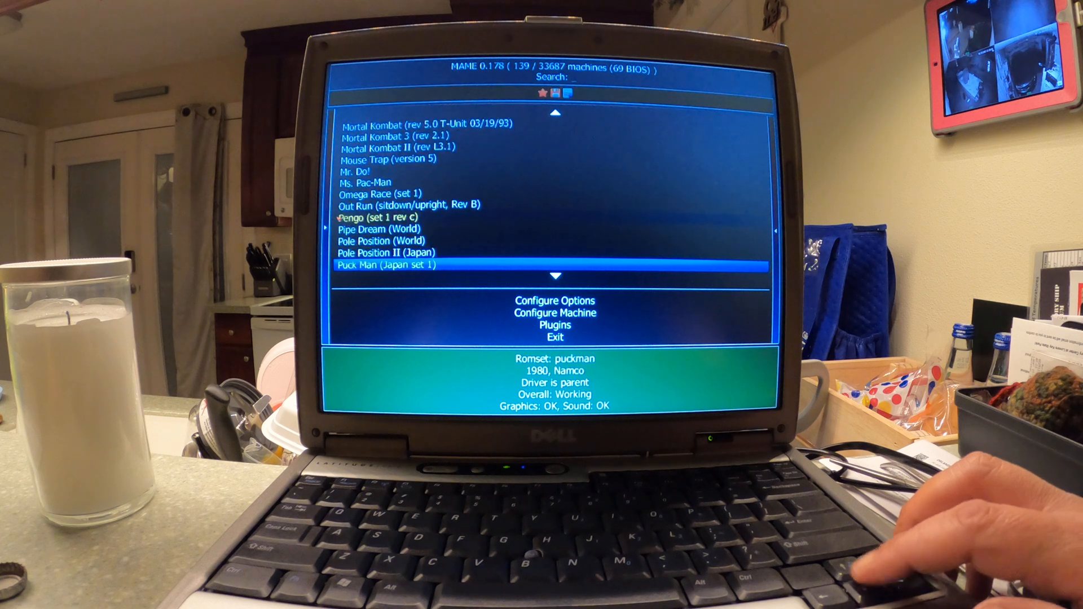
key(Down)
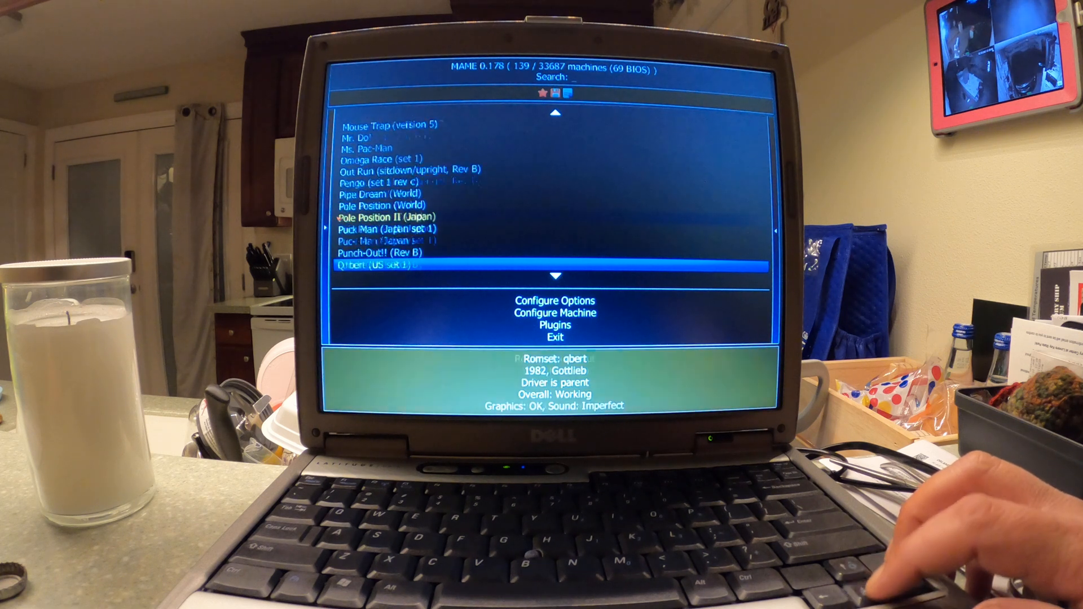
key(Down)
key(Down)
key(Down)
key(Down)
key(Up)
key(Up)
key(Up)
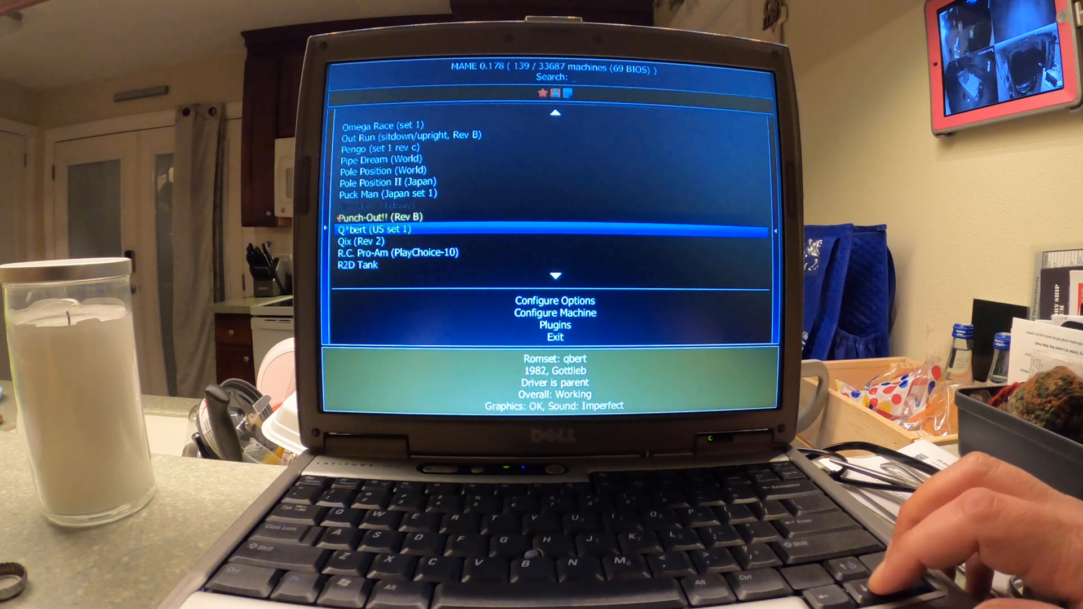
key(Down)
key(Down)
key(Down)
key(Down)
key(Down)
key(Down)
key(Down)
key(Down)
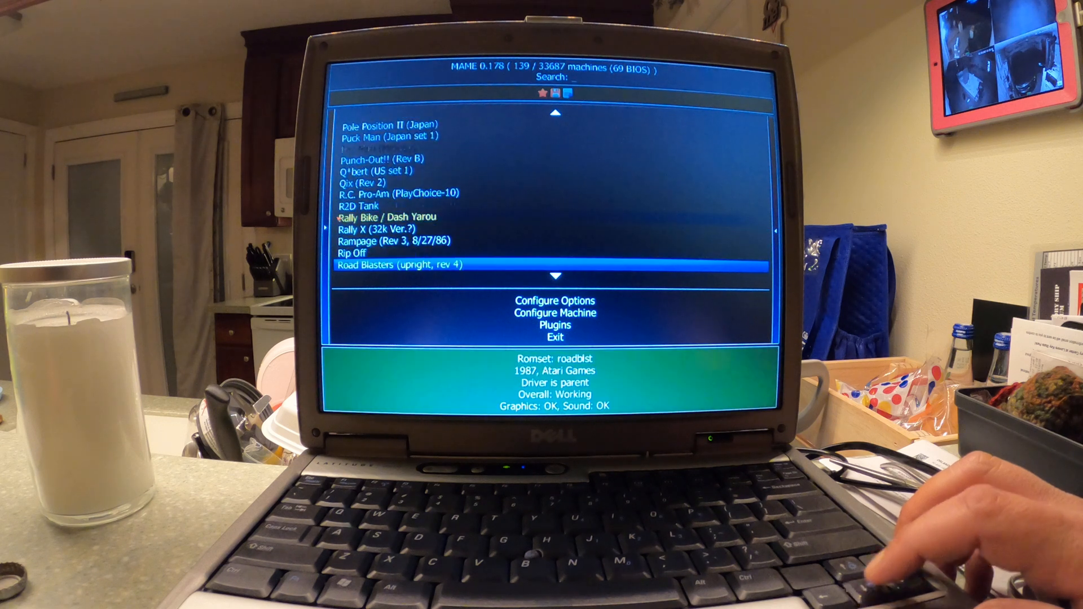
key(Down)
key(Down)
key(Up)
key(Up)
Launch Road Blasters with the default BIOS so its title screen appears.
key(Return)
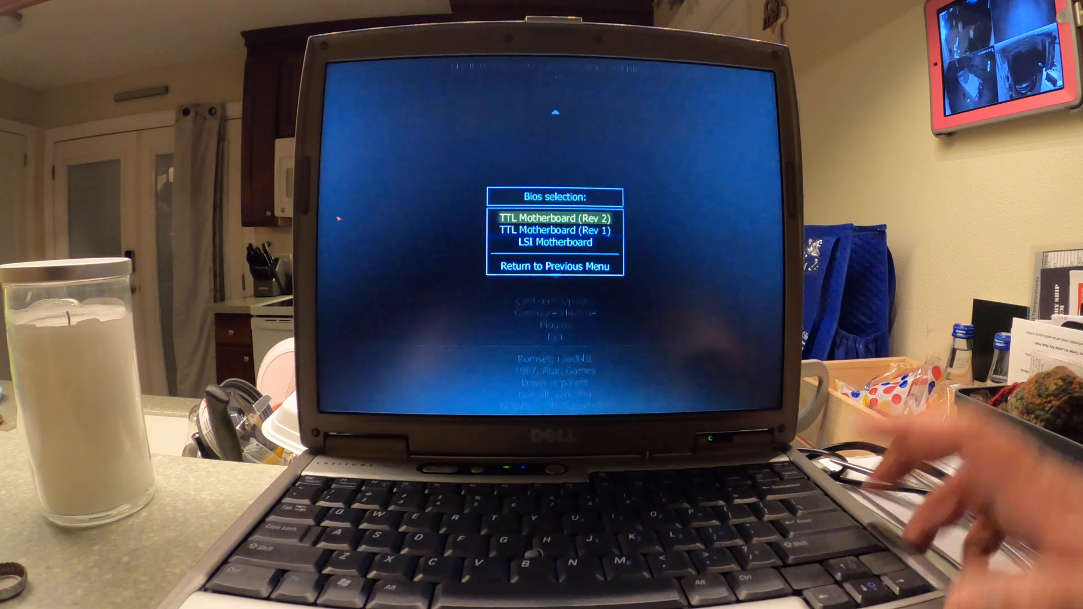
key(Escape)
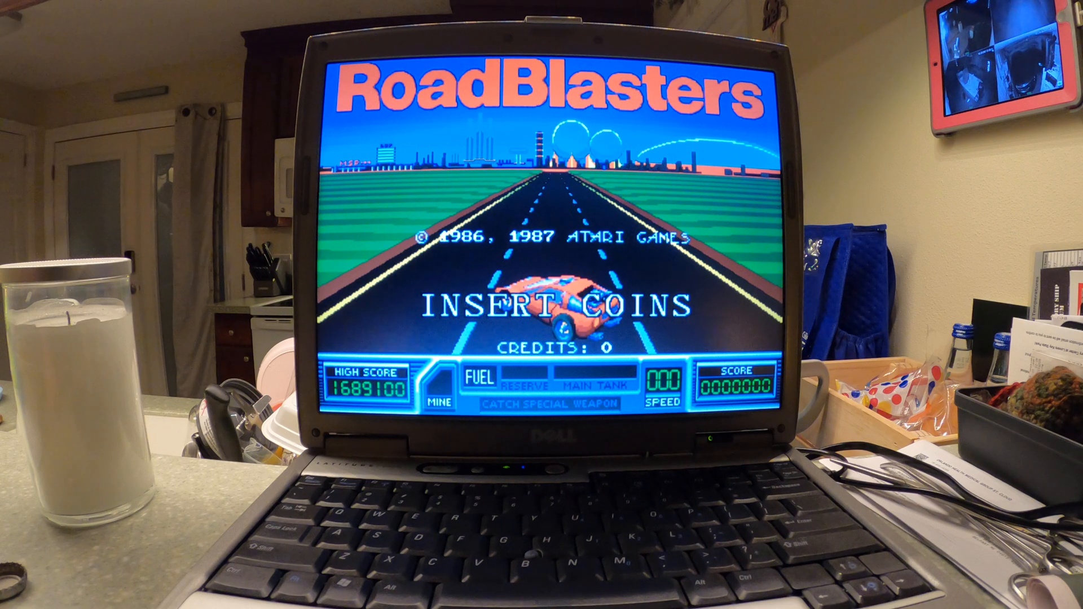
Insert two credits into RoadBlasters, play, then quit back to the game list.
key(5)
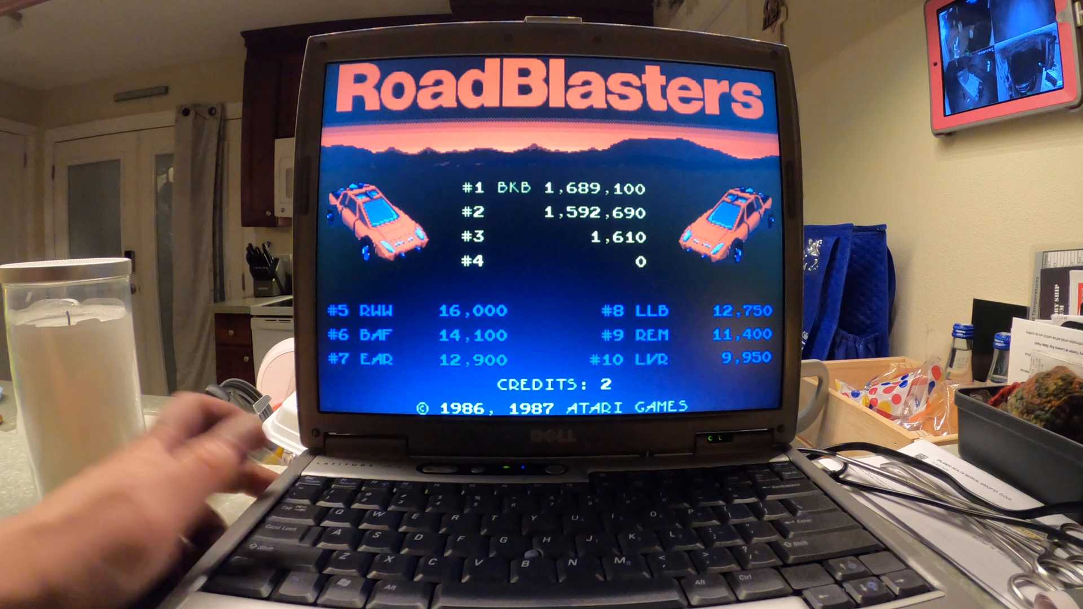
key(Escape)
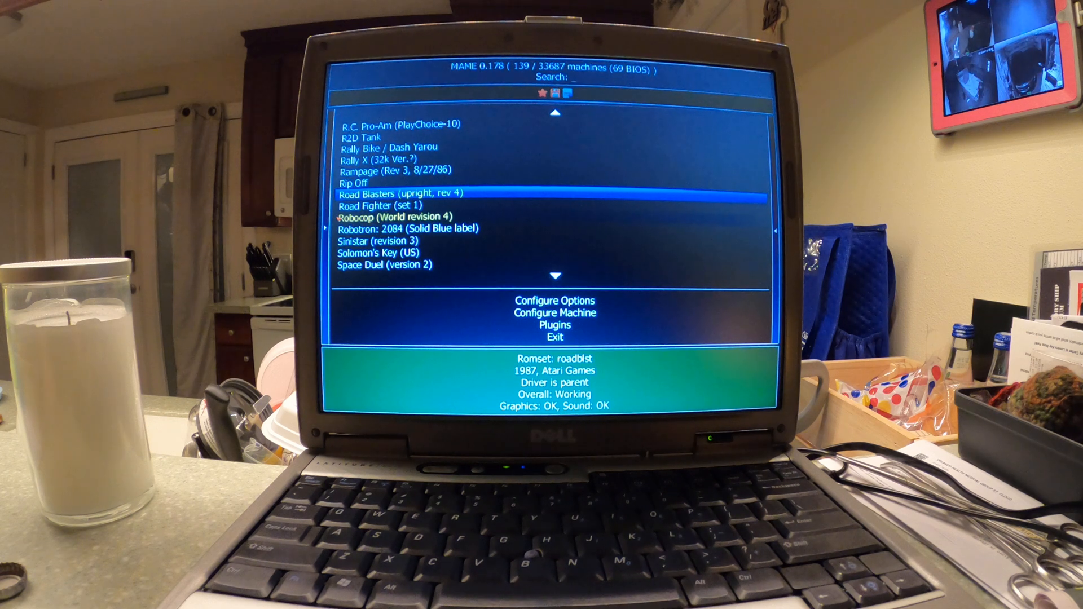
key(Down)
key(Down)
key(Down)
key(Down)
key(Down)
key(Down)
key(Down)
key(Down)
key(Down)
key(Down)
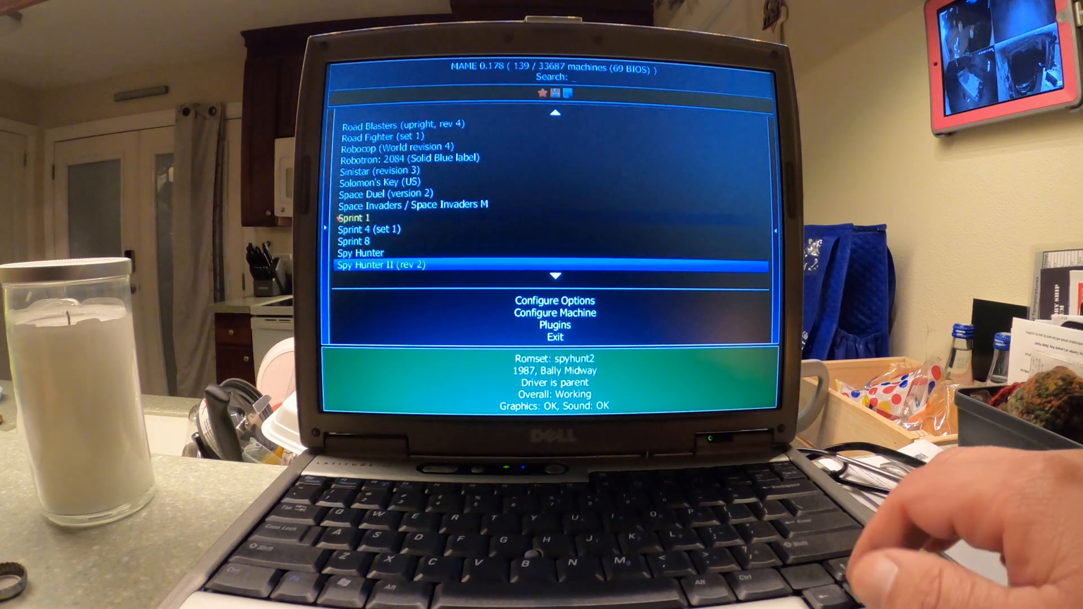
key(Up)
key(Up)
key(Up)
key(Up)
key(Up)
key(Up)
key(Up)
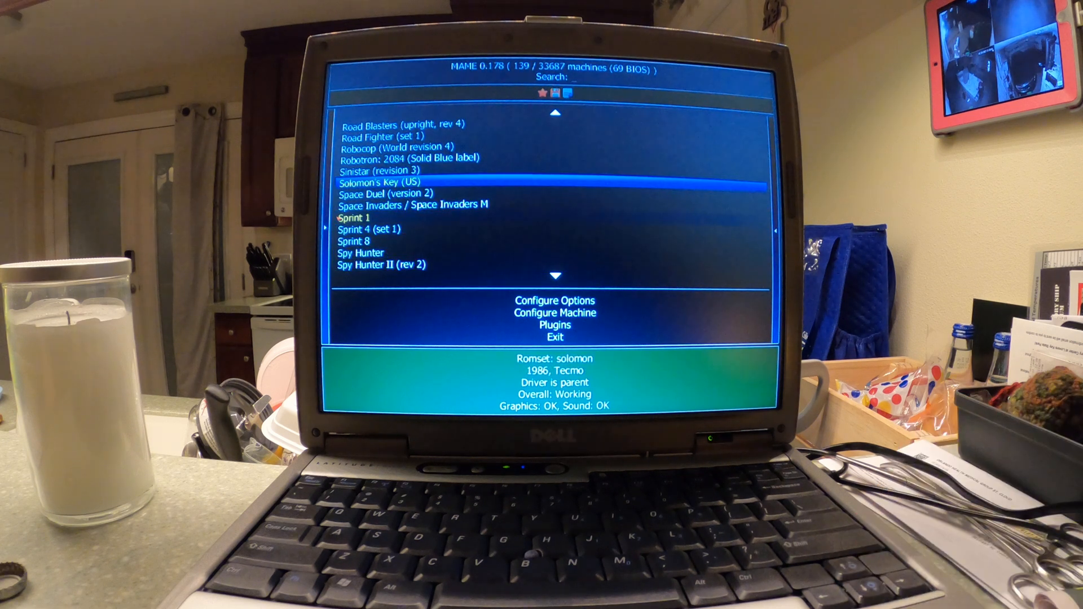